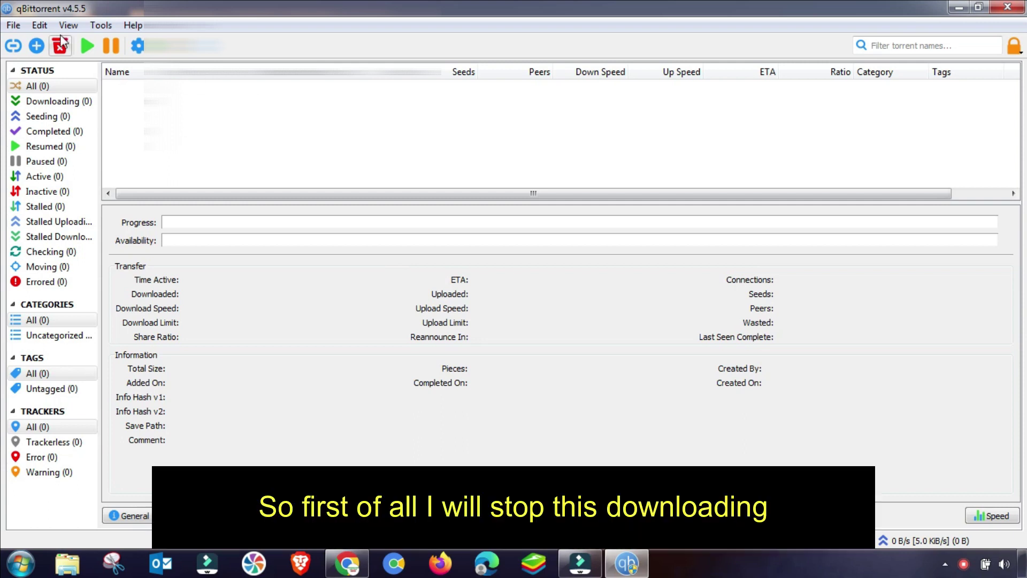
Add the Photoshop Express Photo Editor torrent file with its default settings and pause its download.
left_click(37, 44)
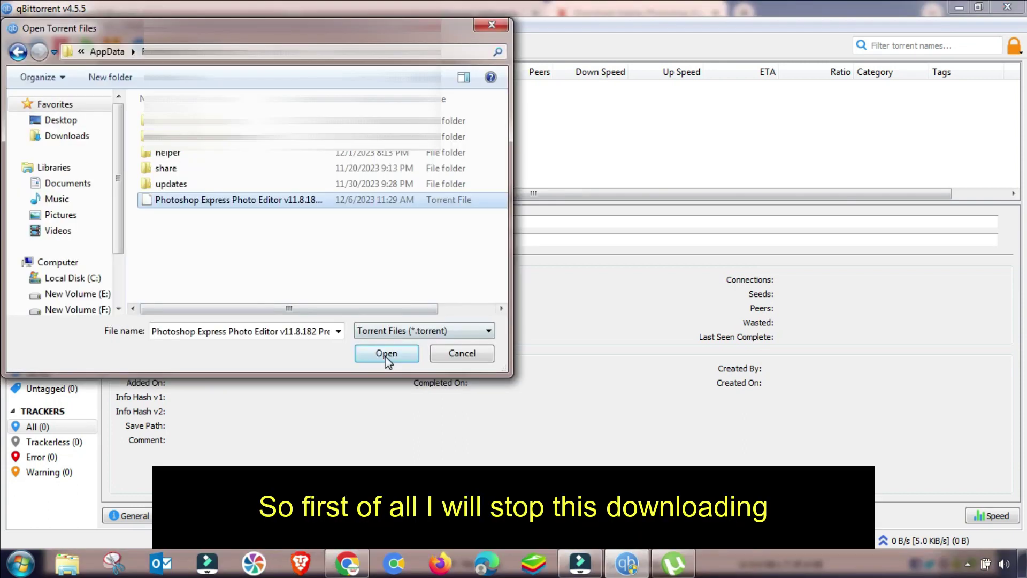
left_click(385, 354)
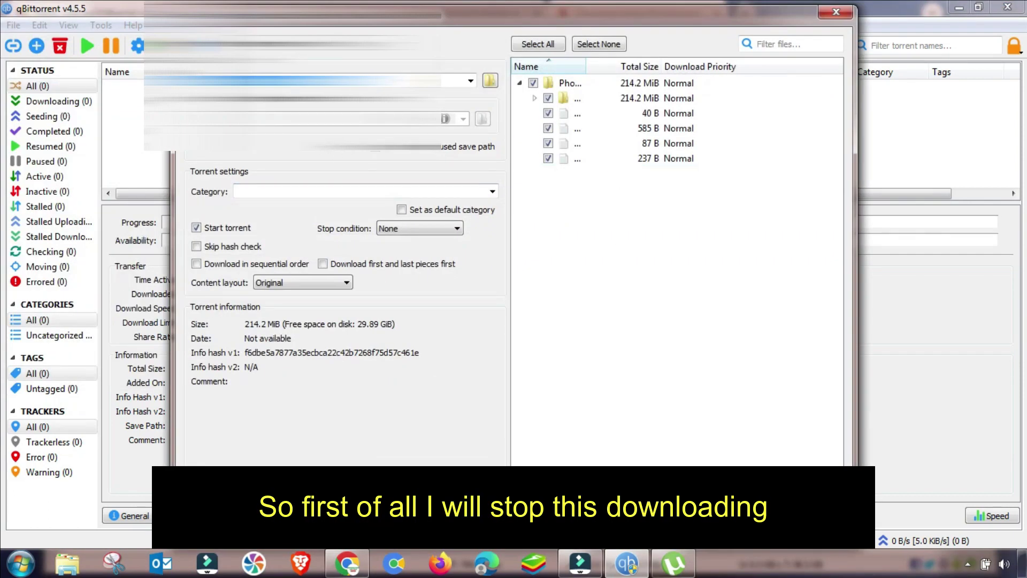
key("Return")
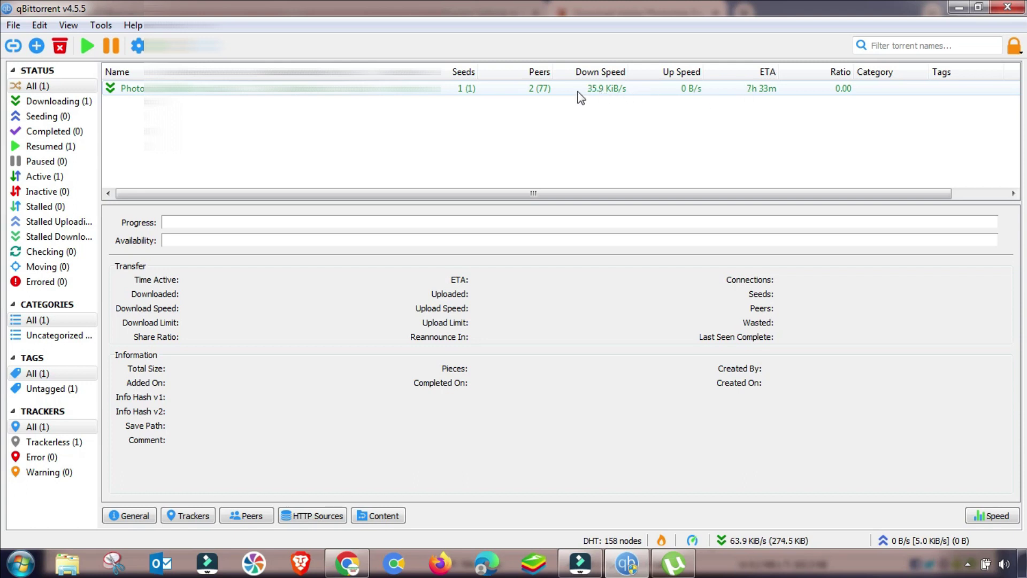
right_click(208, 90)
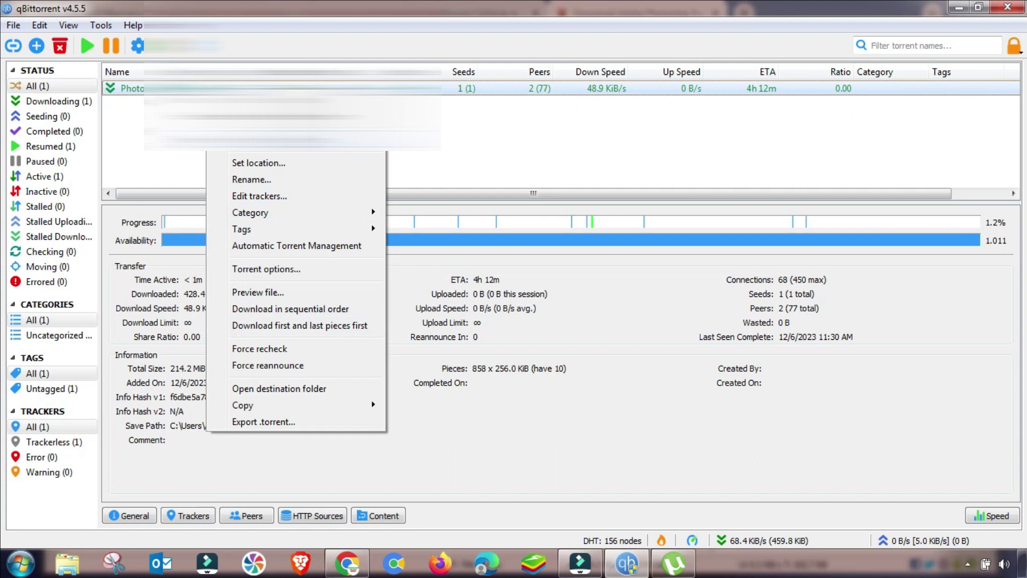
key("ctrl+p")
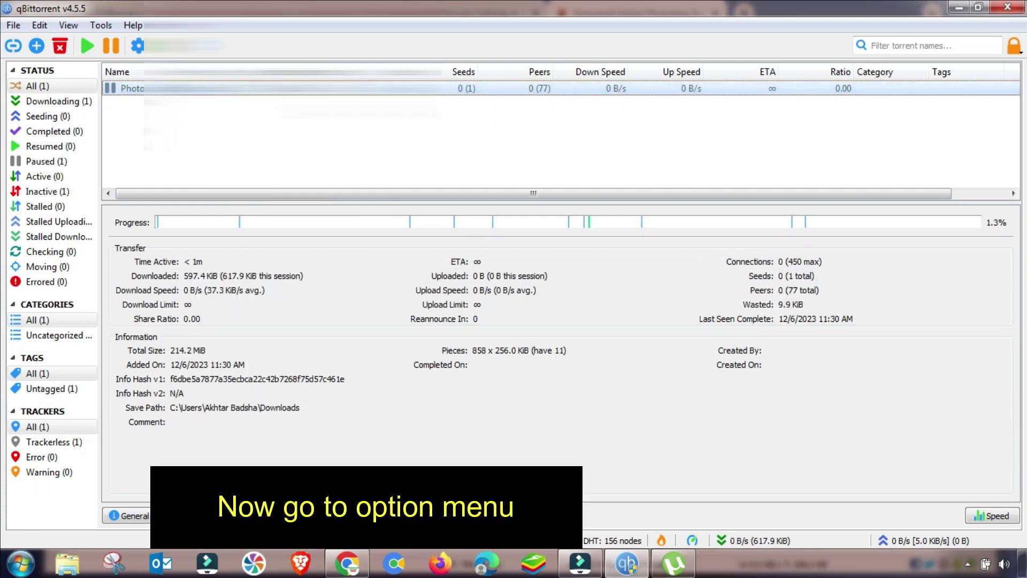
Open the Connection settings in the program options and choose TCP and µTP as the peer connection protocol.
left_click(102, 29)
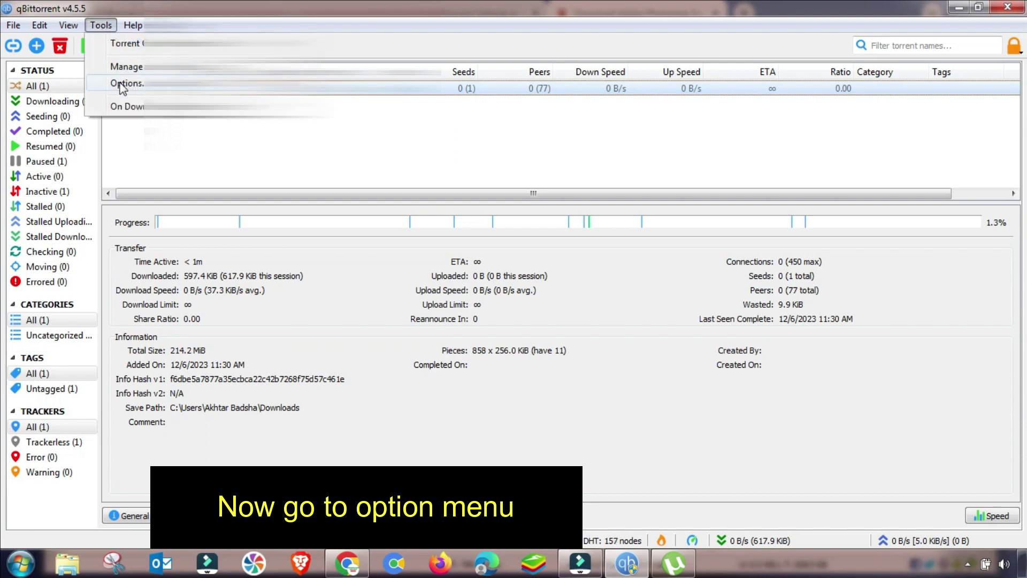
left_click(127, 85)
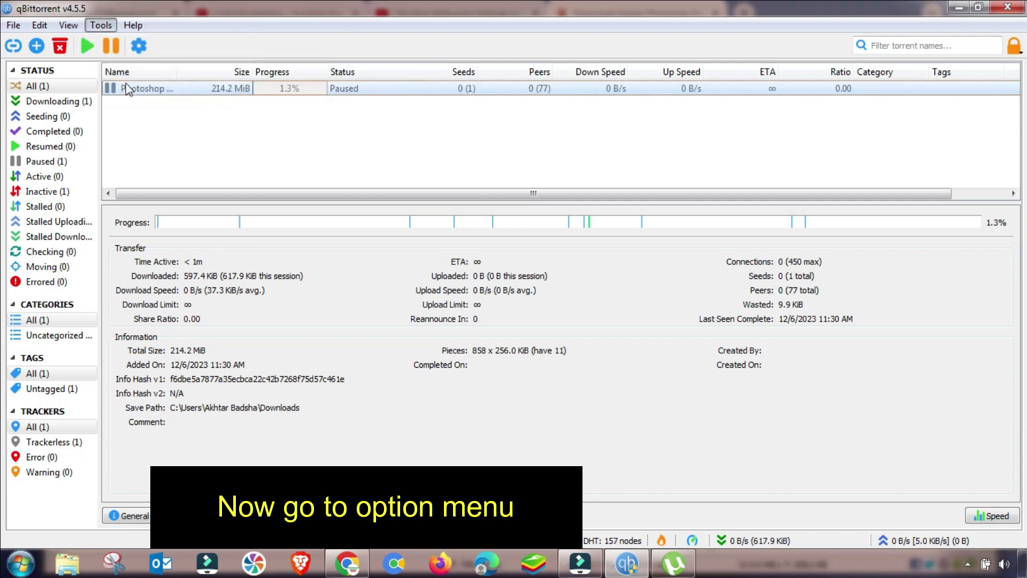
left_click(177, 88)
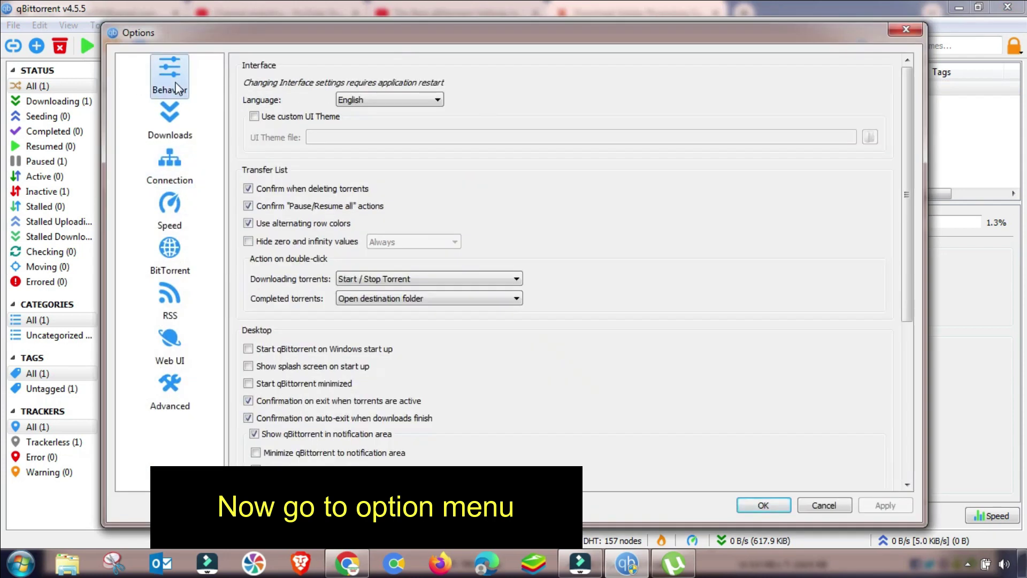
left_click(173, 136)
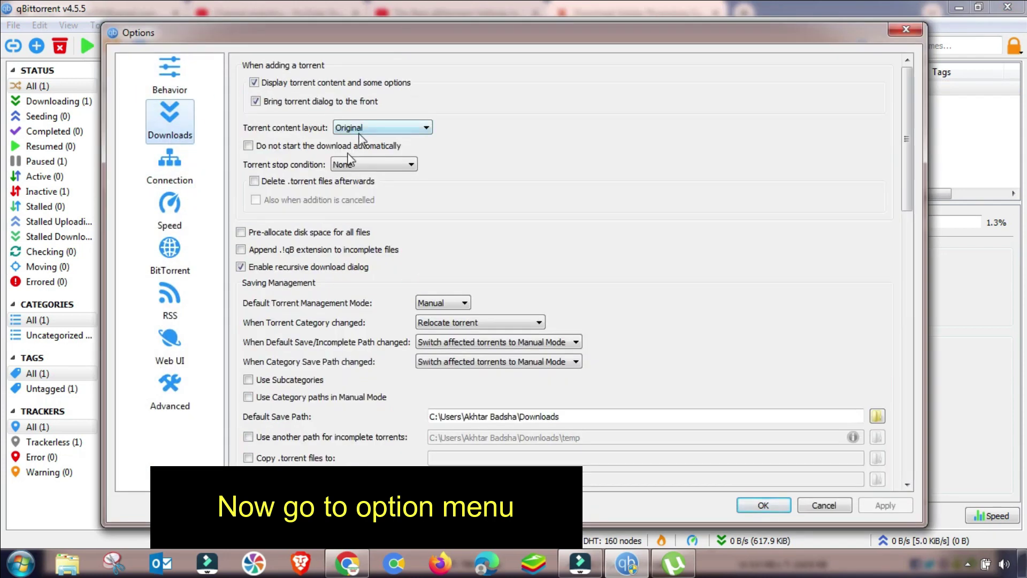
left_click(178, 174)
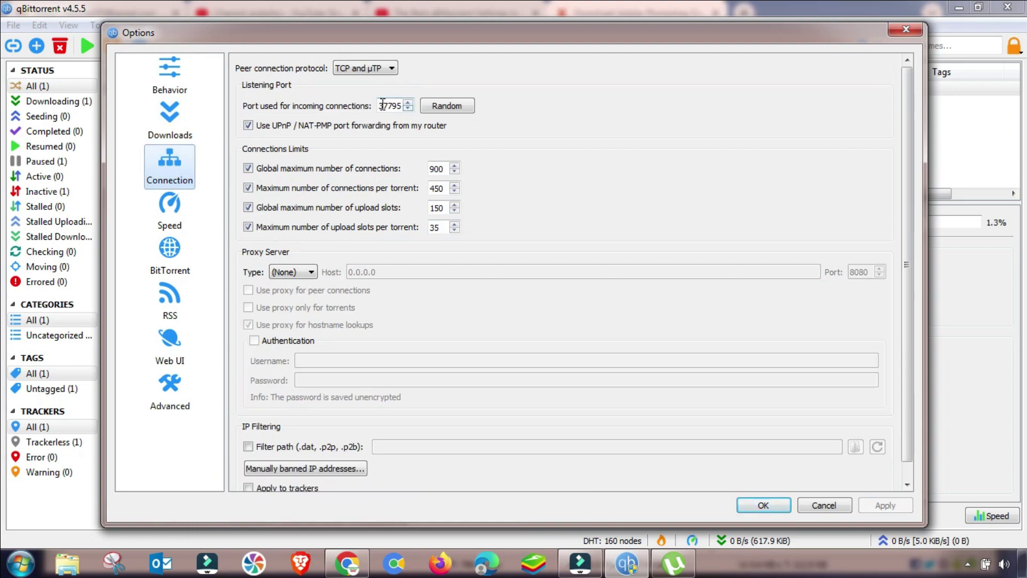
left_click(345, 67)
left_click(345, 66)
left_click(351, 69)
left_click(366, 80)
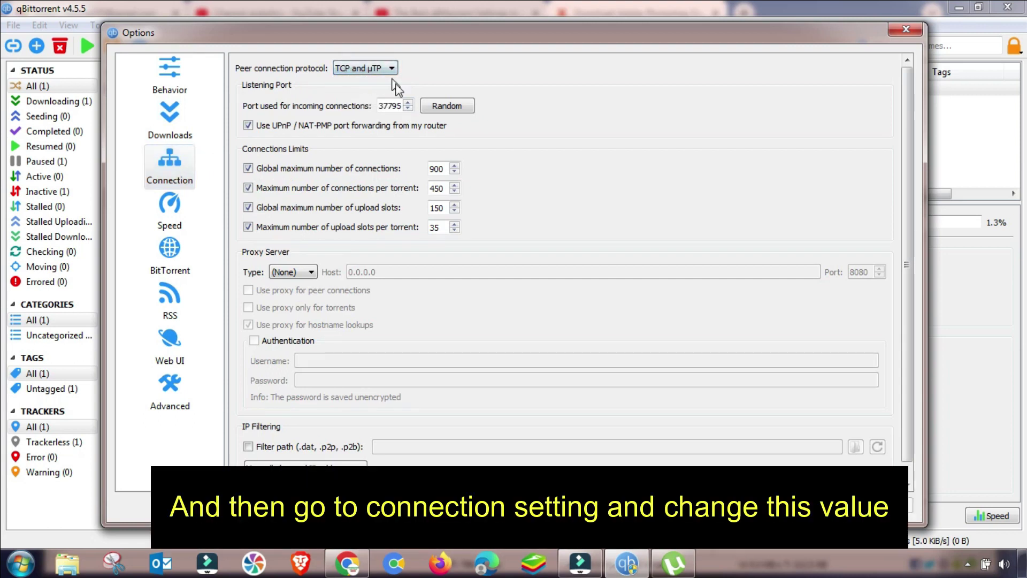
Generate a random incoming port and limit connections to 500 globally and 100 per torrent.
double_click(391, 109)
left_click(431, 107)
double_click(438, 168)
type("500")
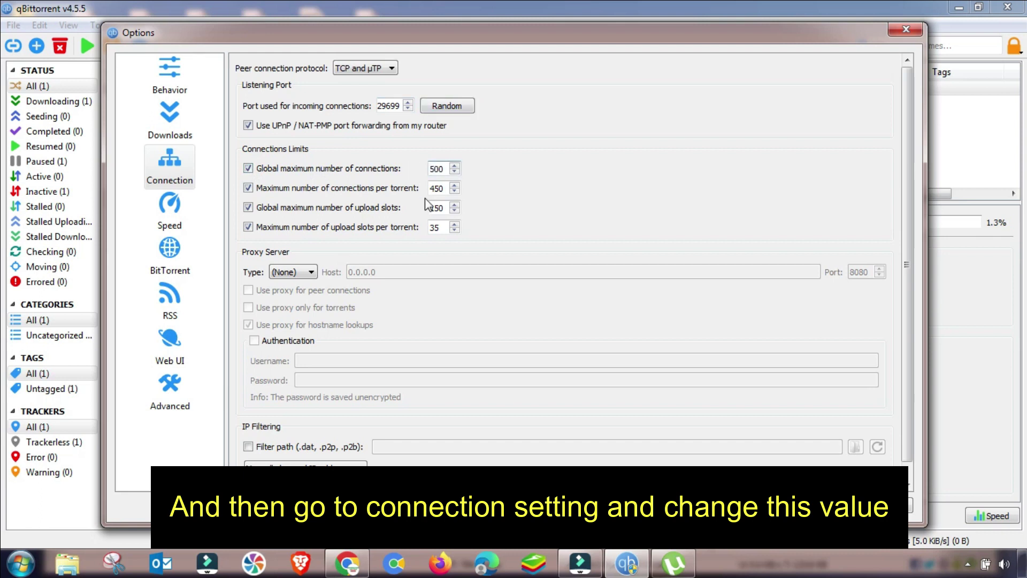
double_click(439, 188)
left_click(435, 199)
type("150")
Limit upload slots to 20 globally and 4 per torrent, and generate another random incoming port.
left_click_drag(446, 207, 412, 214)
type("20")
left_click_drag(444, 228, 374, 231)
type("4")
left_click(442, 109)
left_click_drag(431, 168, 446, 208)
left_click(436, 229)
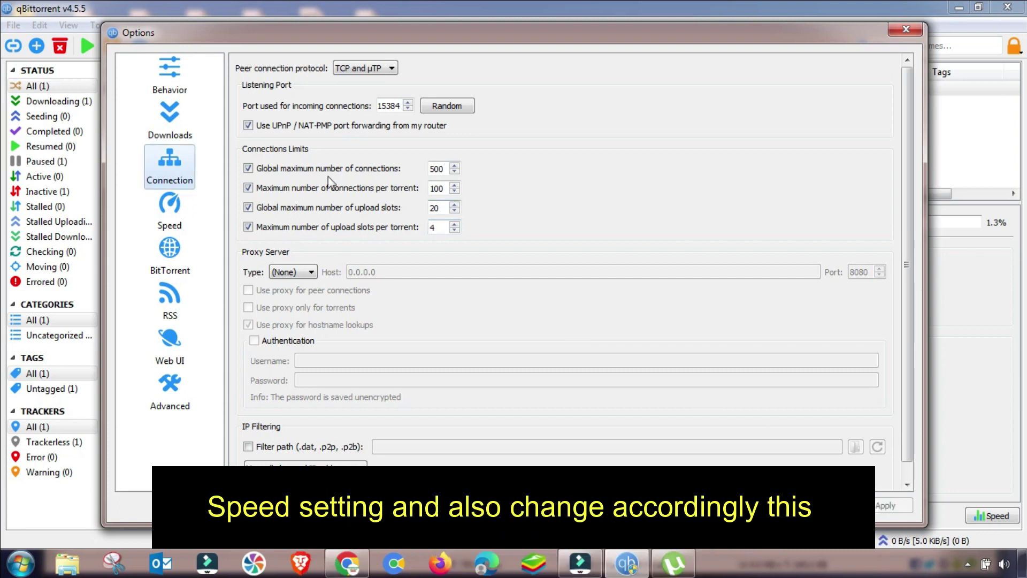
Open the Speed settings and set the global upload rate limit to 0 for unlimited.
left_click(170, 211)
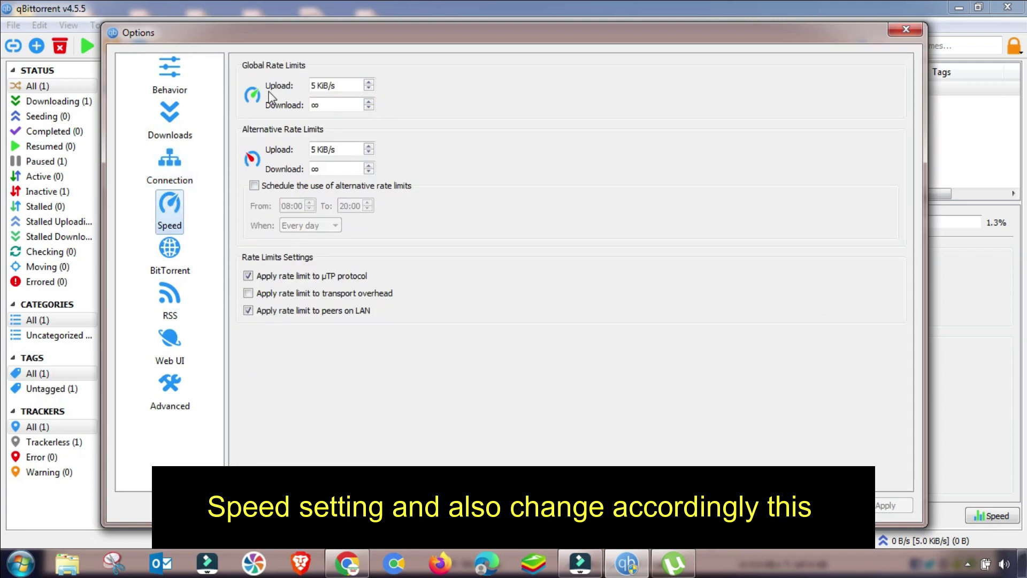
left_click_drag(348, 86, 298, 86)
type("0")
left_click(331, 104)
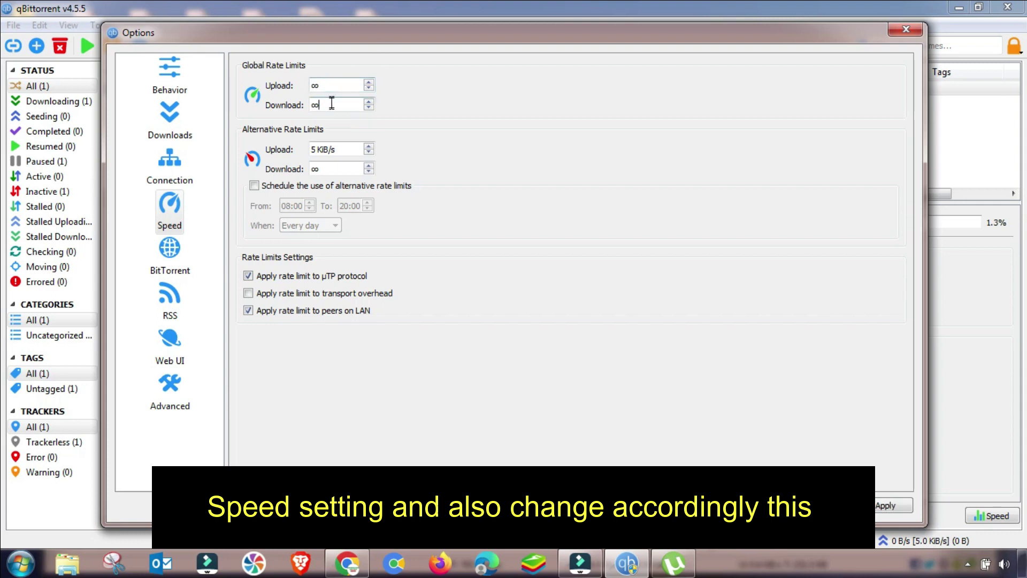
left_click_drag(335, 84, 285, 87)
Set both the alternative and the global upload rate limits to 10 KiB/s and apply the changes.
left_click_drag(338, 148, 296, 149)
left_click(347, 152)
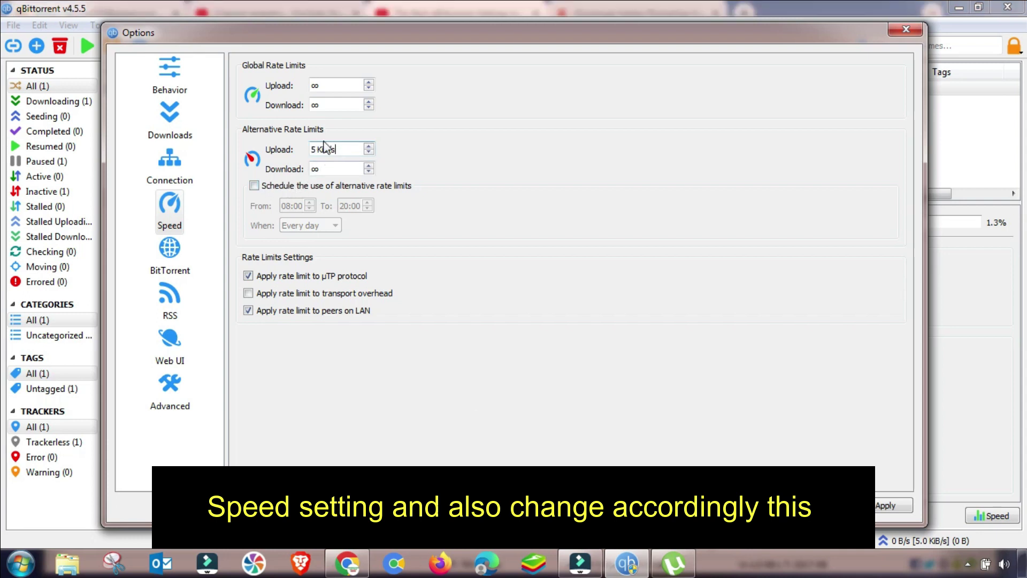
left_click_drag(316, 150, 309, 151)
type("10")
left_click(320, 85)
key("BackSpace")
type("10")
left_click(890, 505)
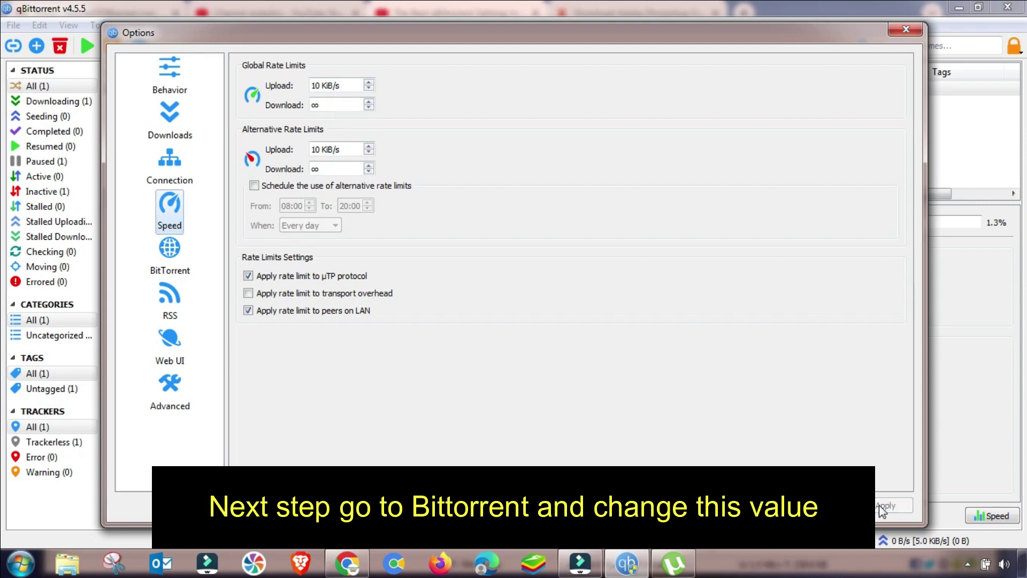
Enable anonymous mode and torrent queueing in the BitTorrent settings.
left_click(173, 259)
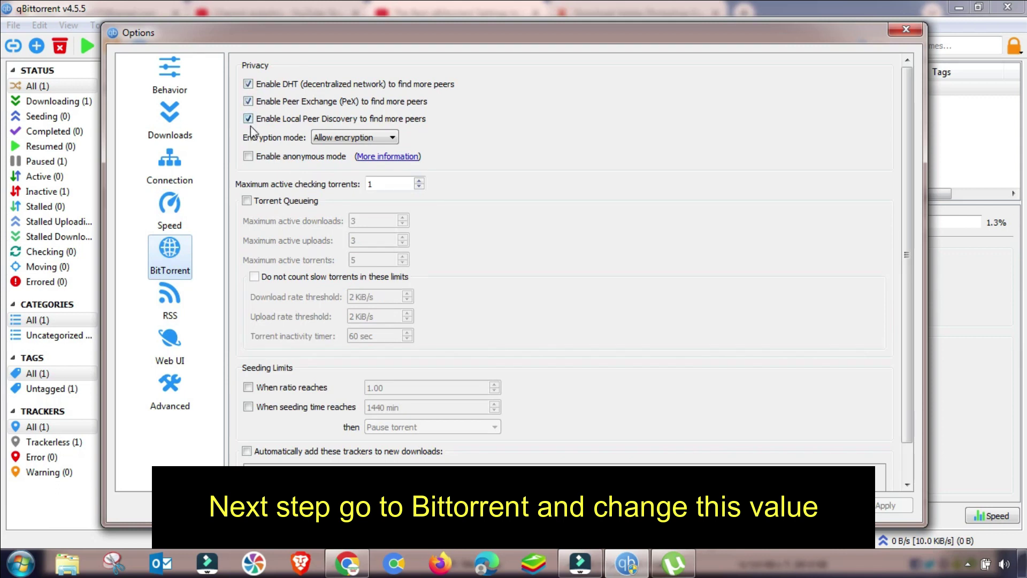
left_click(249, 156)
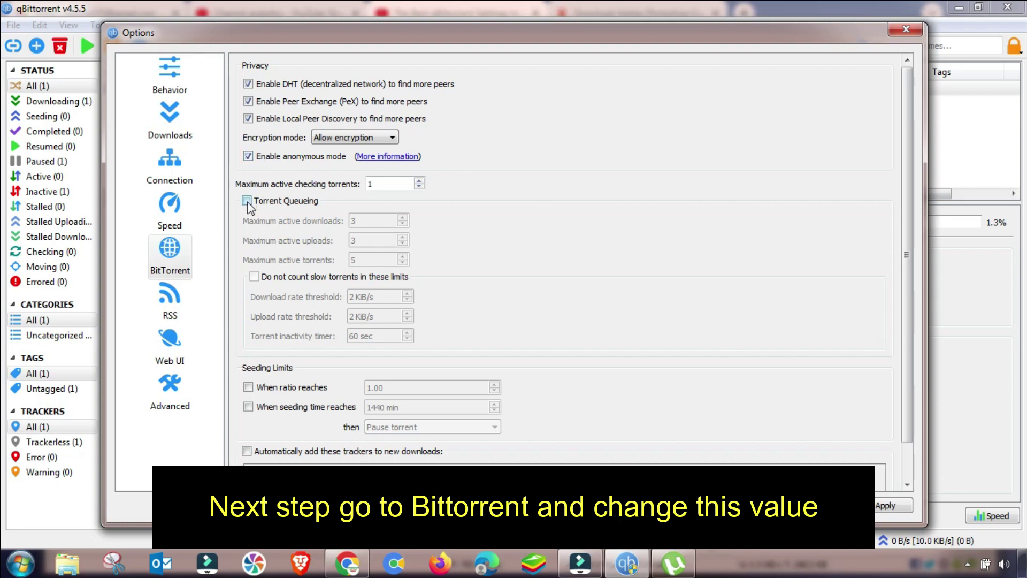
left_click(247, 201)
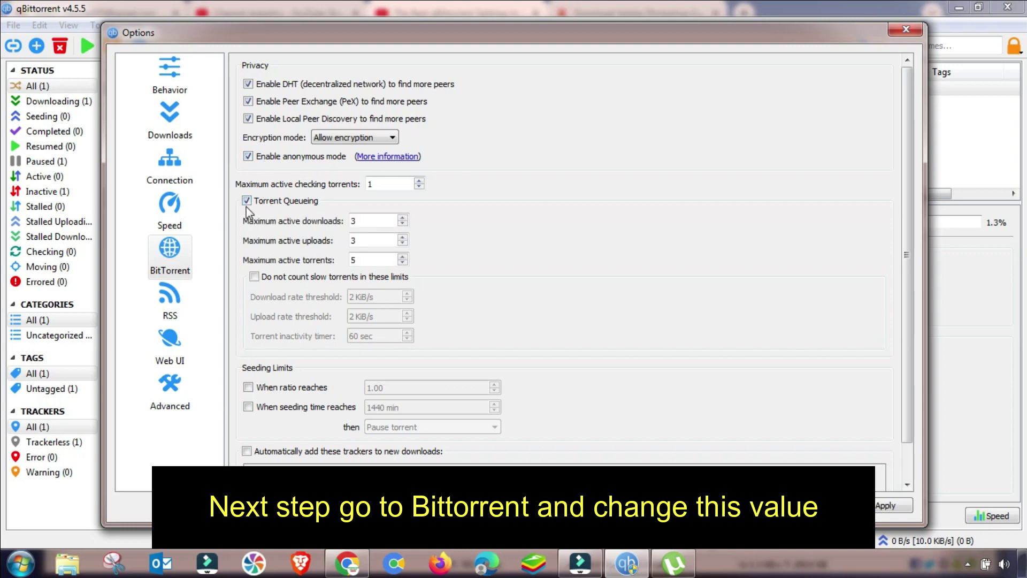
Exclude slow torrents from the queueing limits, with download and upload rate thresholds of 10 KiB/s.
left_click(254, 277)
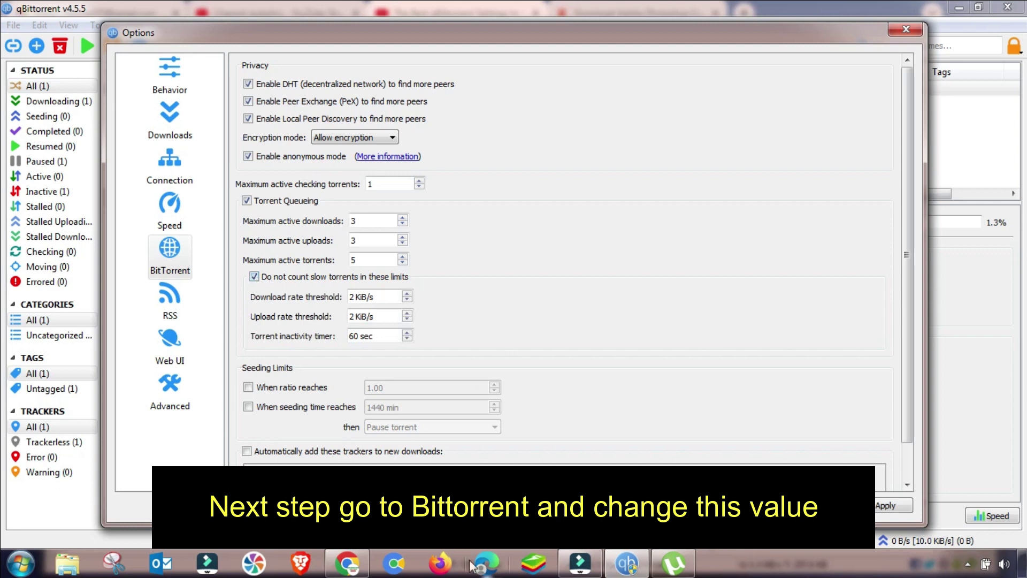
double_click(353, 297)
type("10")
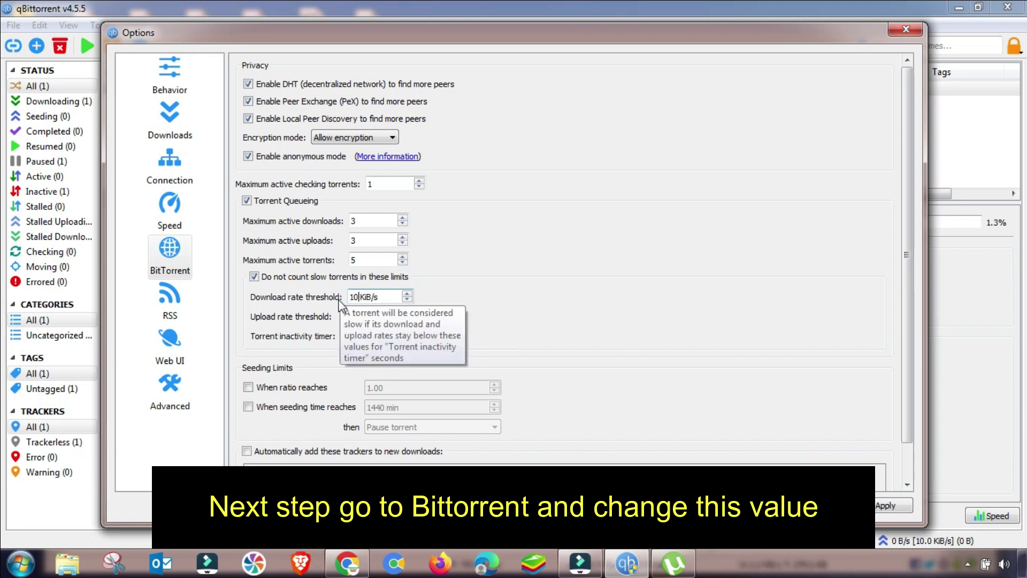
double_click(354, 317)
type("10 KiB/s")
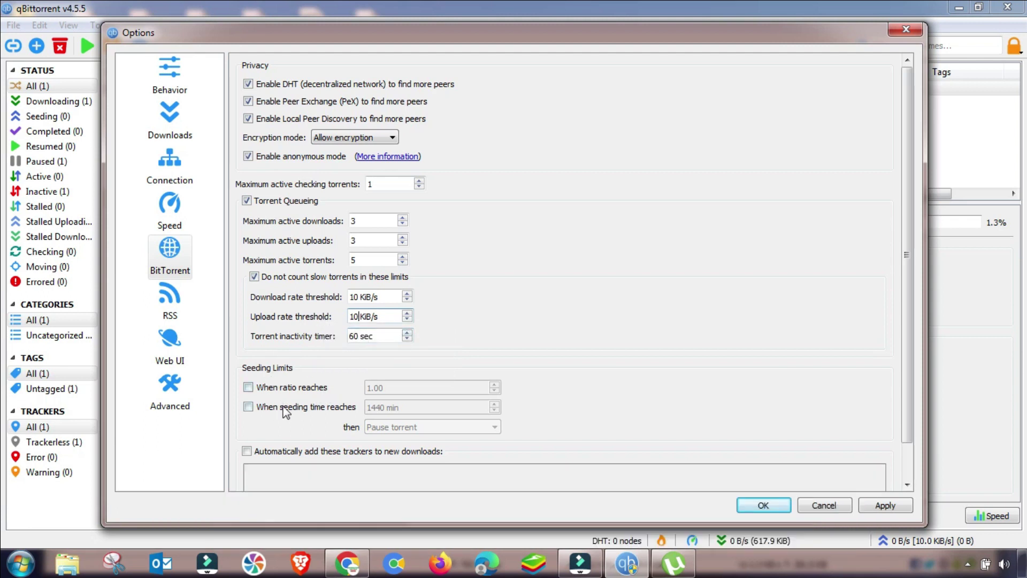
Open the New Tracker text file from the desktop, copy its whole tracker list and return to the BitTorrent settings.
scroll(730, 372, "down", 1)
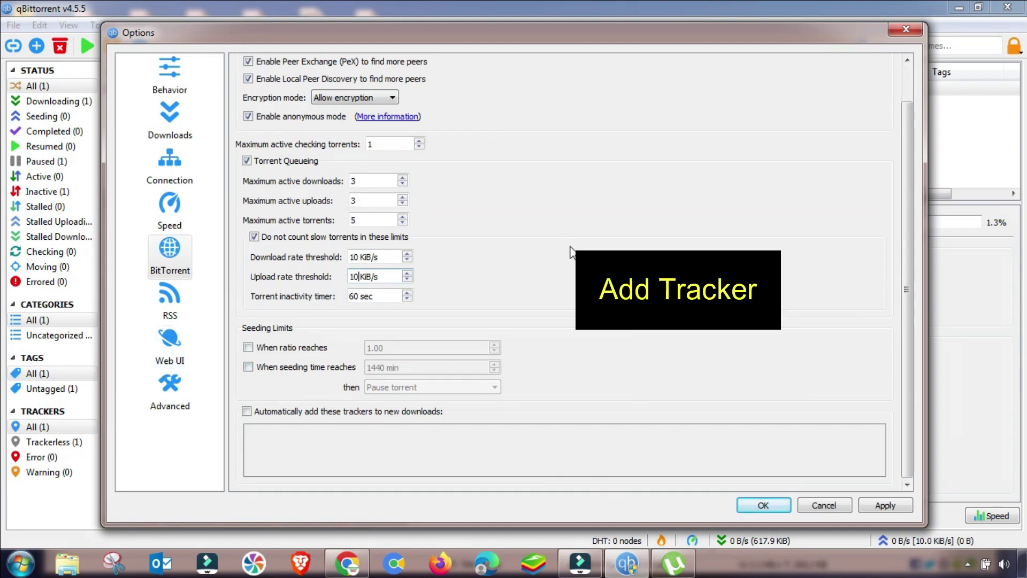
left_click(1022, 566)
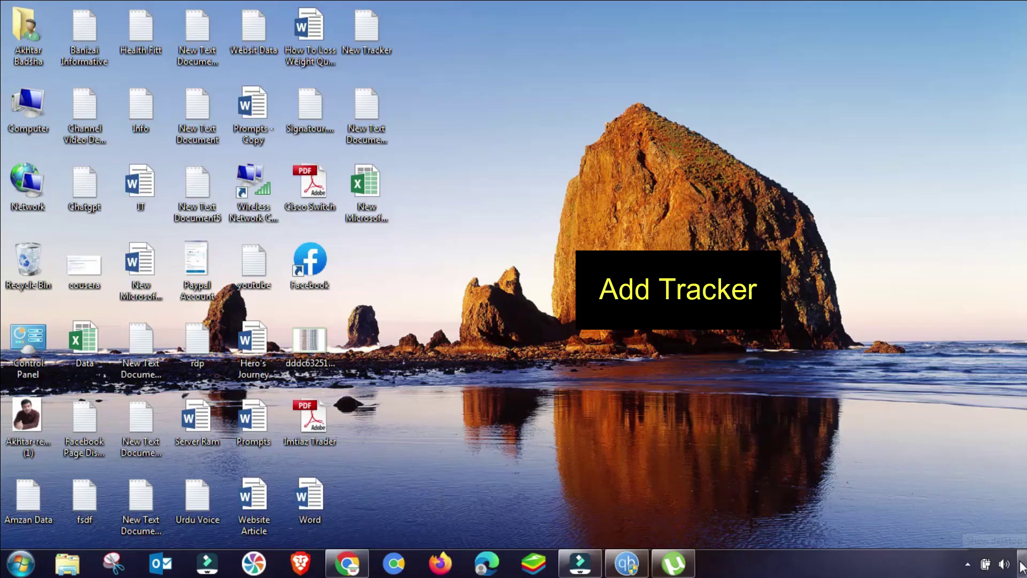
double_click(367, 49)
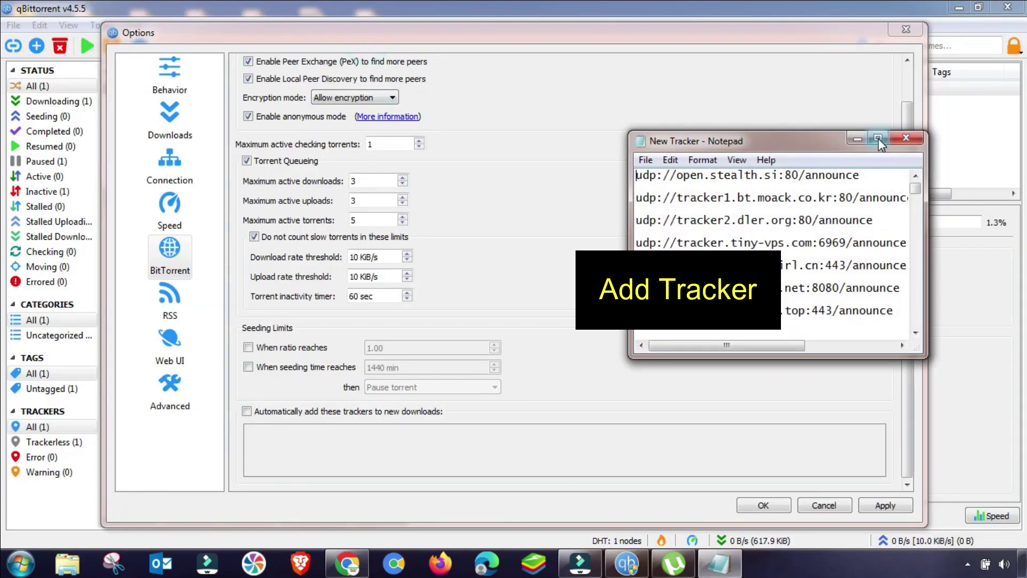
left_click(878, 139)
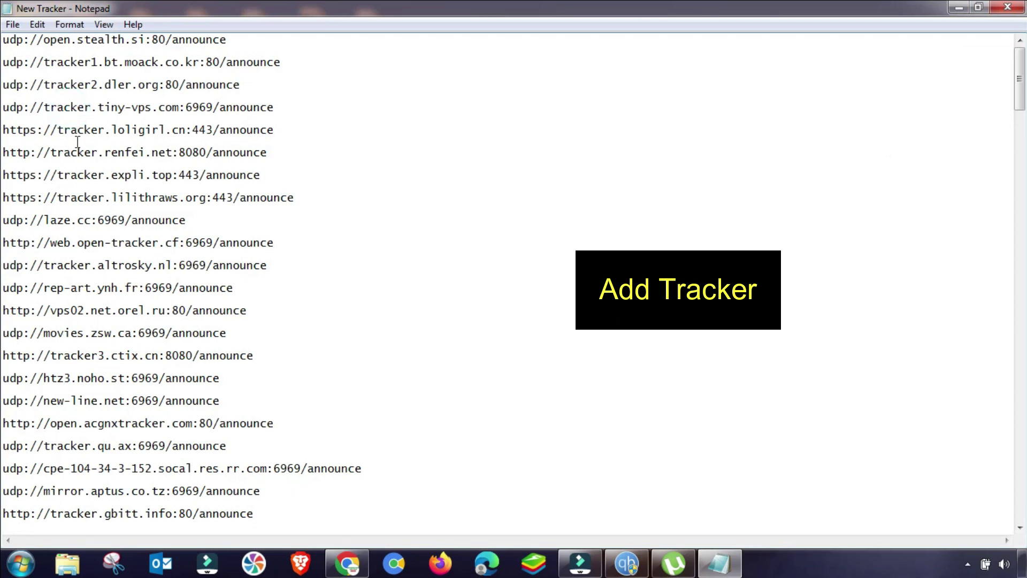
key("ctrl+a")
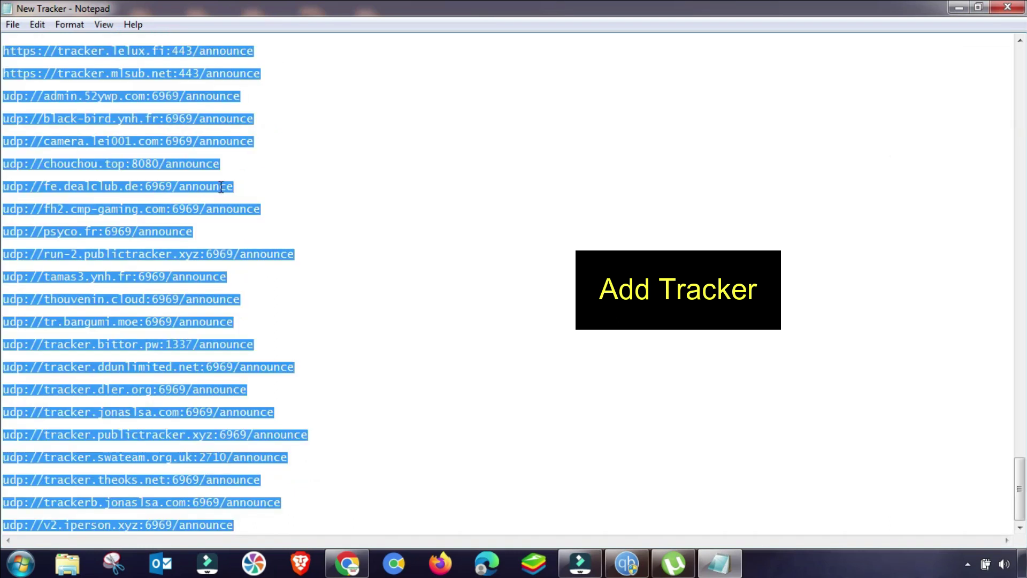
scroll(205, 252, "up", 6)
scroll(205, 252, "up", 2)
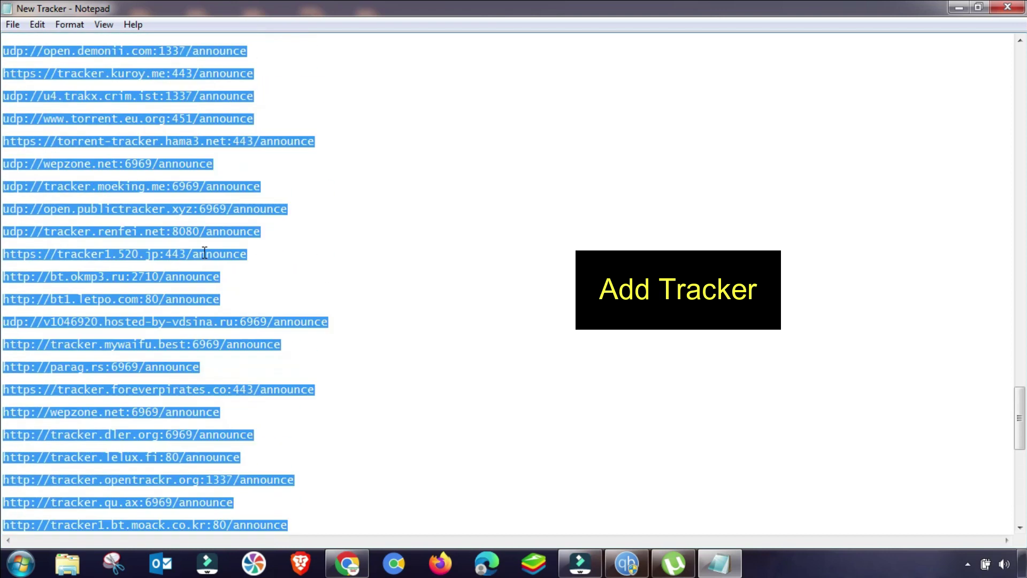
left_click(959, 10)
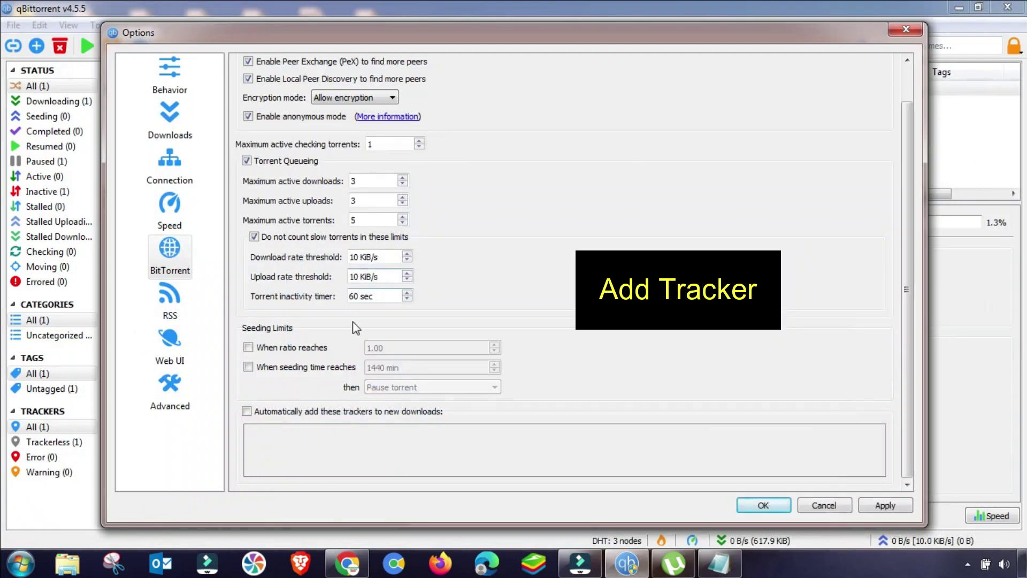
Enable automatically adding trackers to new downloads, paste the copied tracker list and apply the changes.
left_click(247, 412)
left_click(275, 443)
key("ctrl+v")
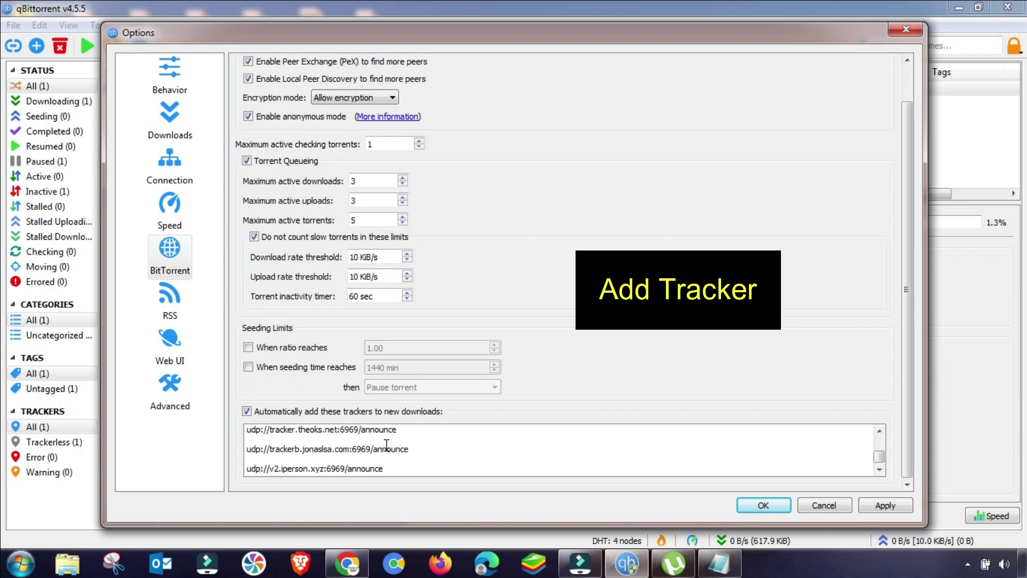
scroll(390, 459, "down", 3)
scroll(377, 461, "down", 6)
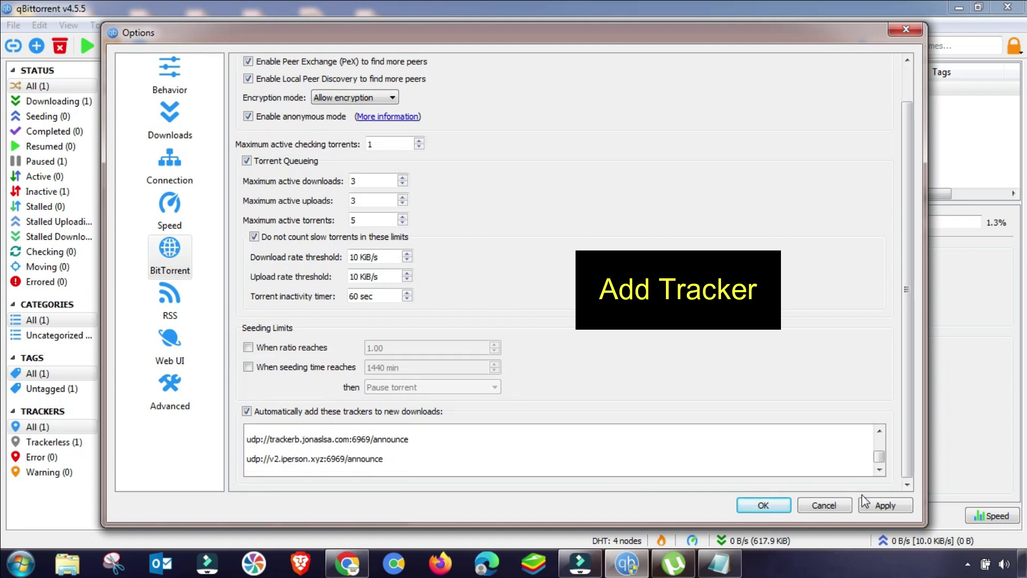
left_click(877, 505)
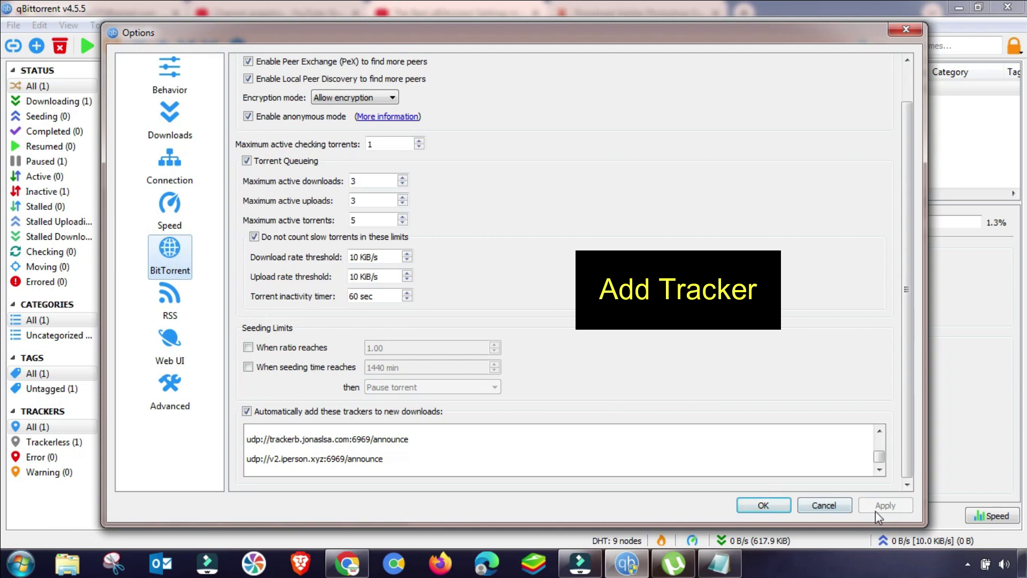
Set the maximum concurrent HTTP announces to 300 in the advanced settings and apply the change.
left_click(173, 301)
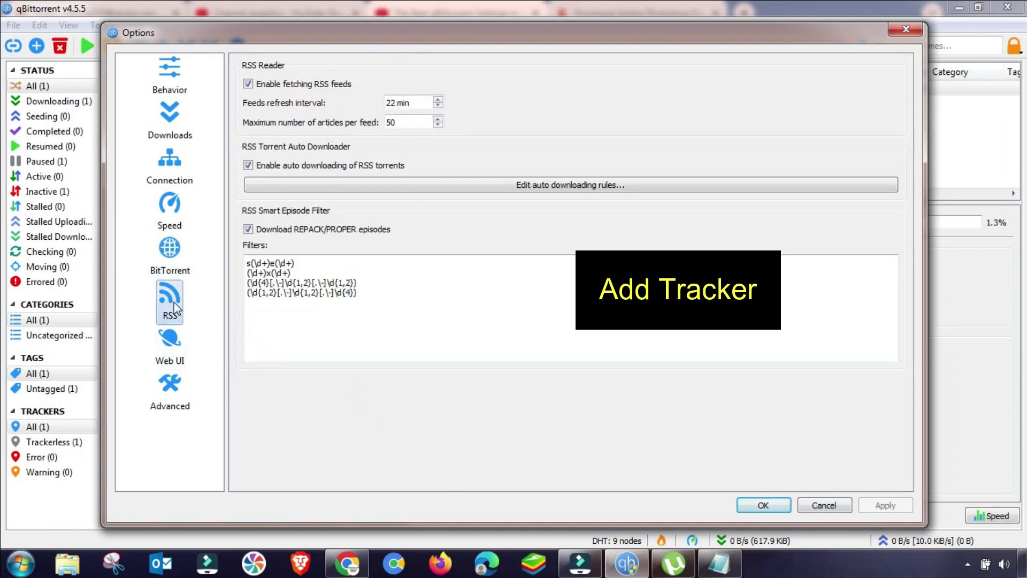
left_click(178, 346)
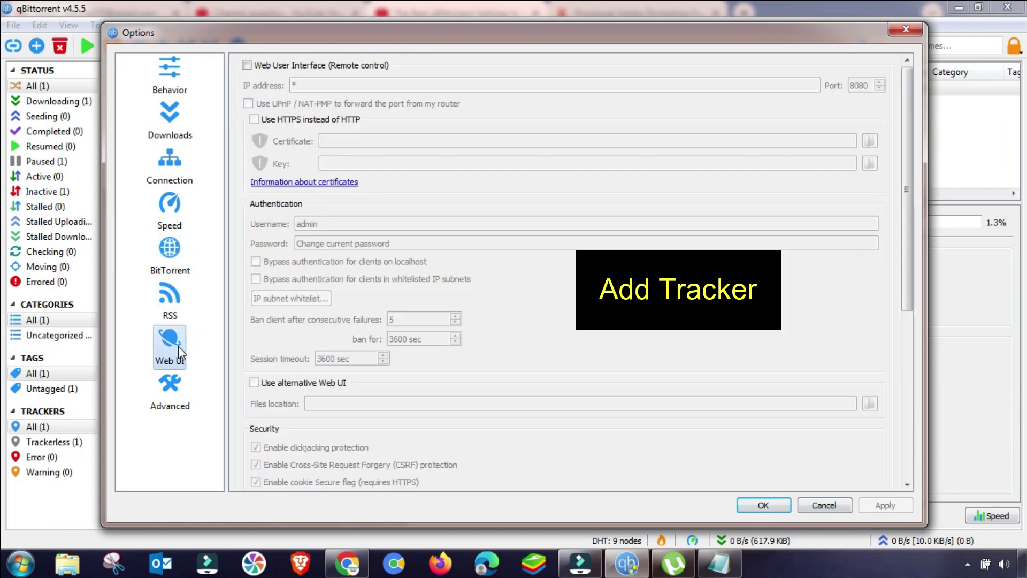
left_click(174, 390)
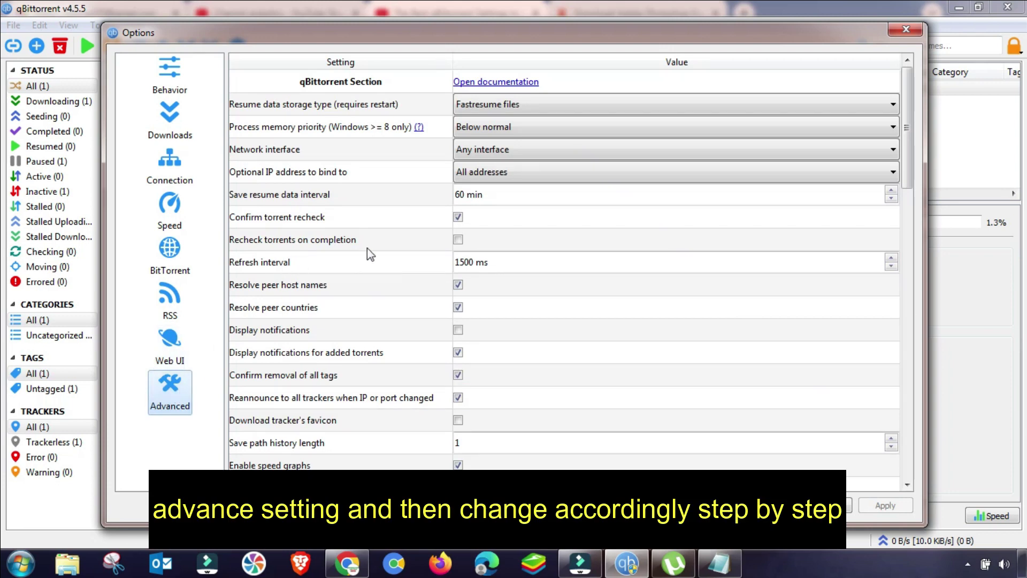
left_click_drag(913, 177, 920, 437)
scroll(916, 455, "down", 1)
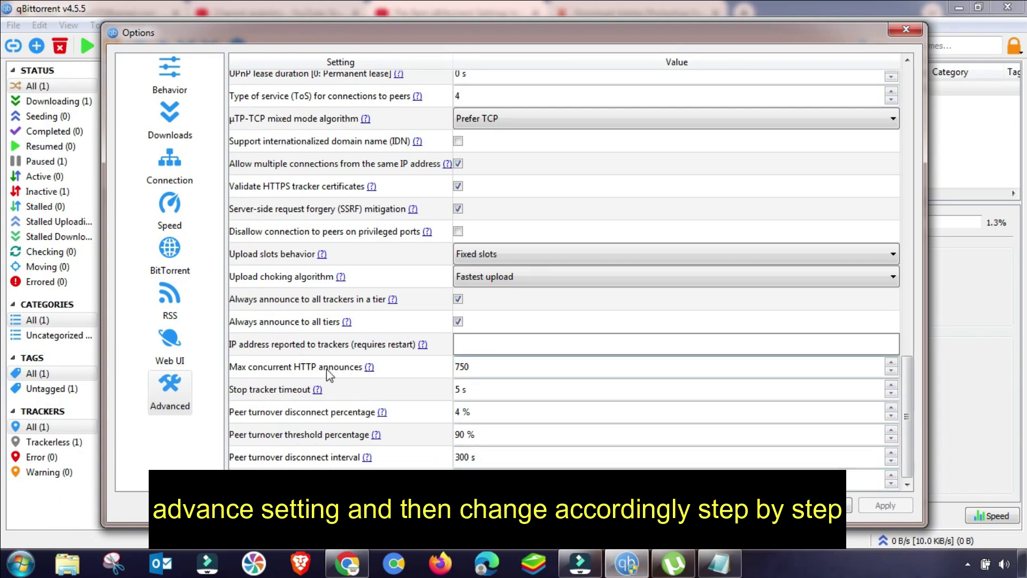
left_click_drag(452, 368, 593, 364)
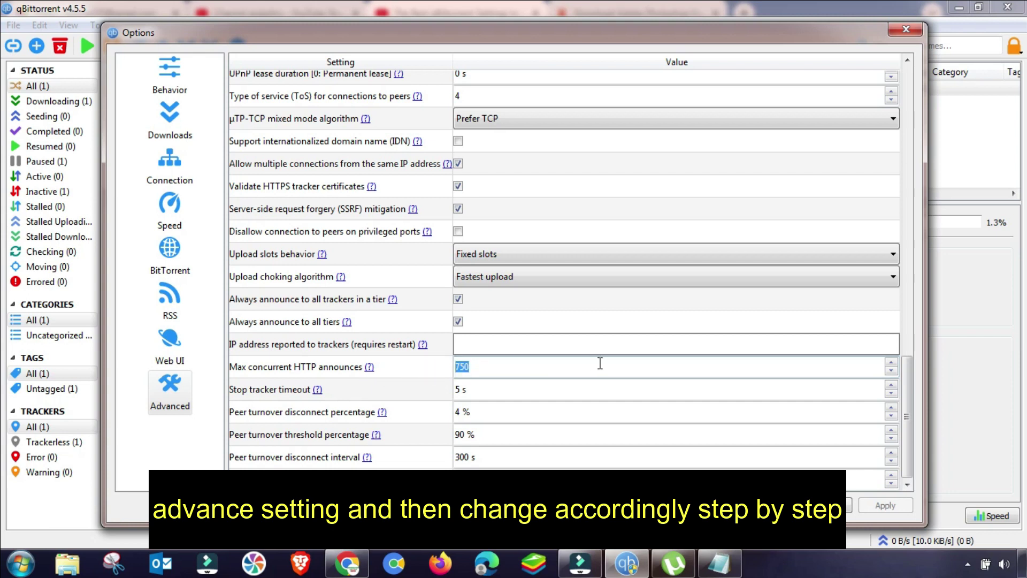
type("300")
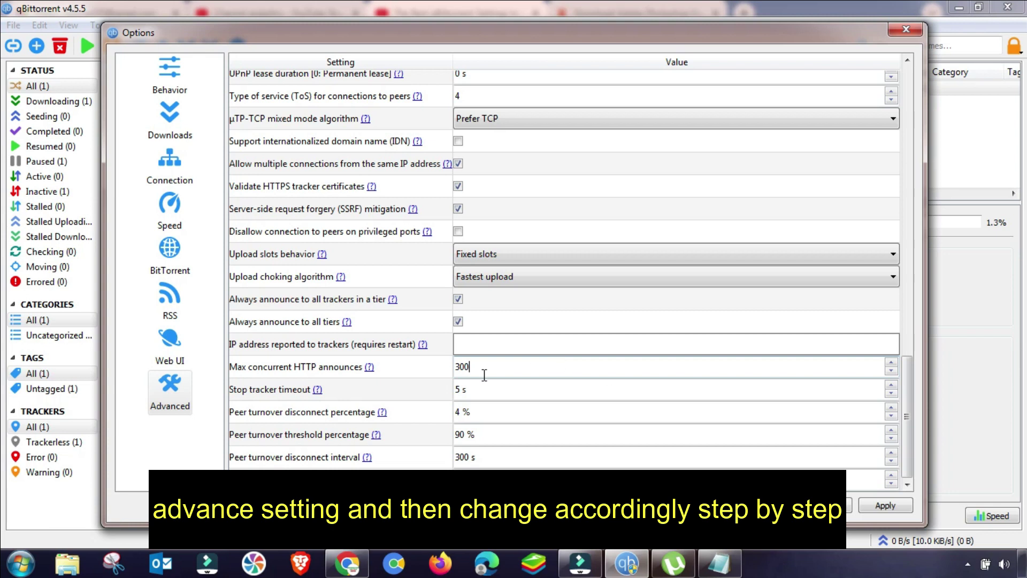
left_click(886, 506)
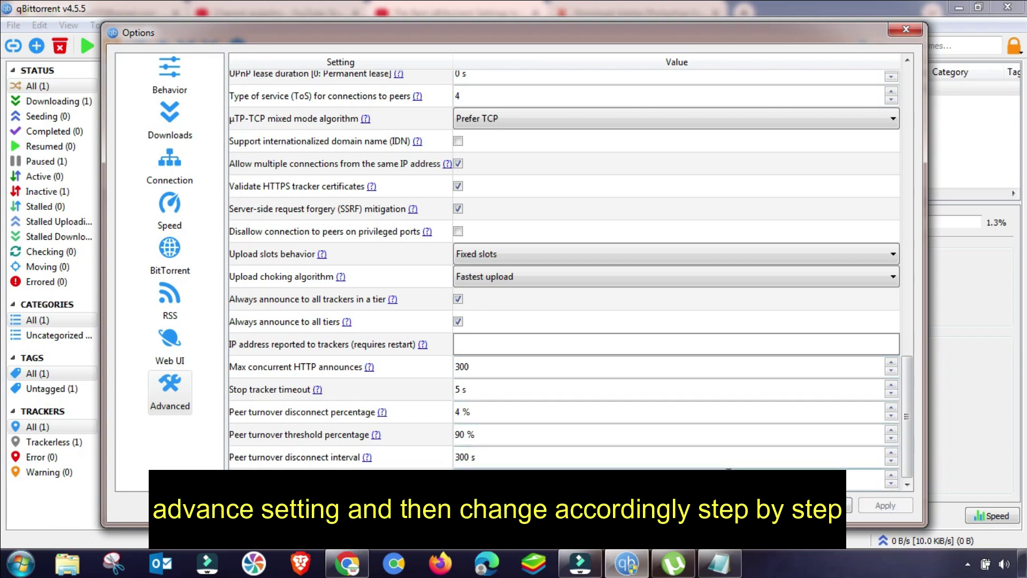
left_click_drag(484, 370, 431, 367)
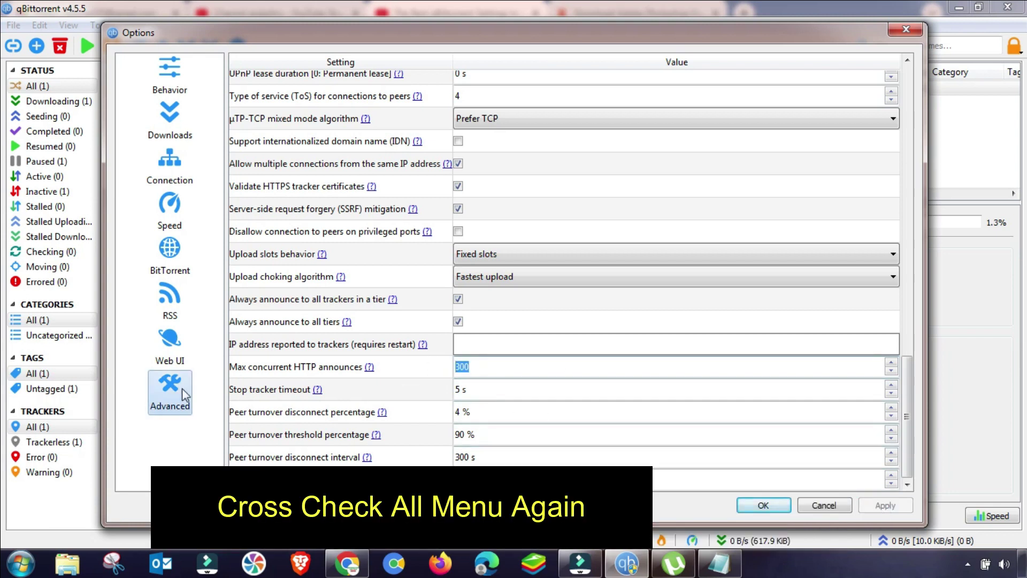
Review the Web UI, RSS, BitTorrent, Speed, Connection, Downloads and Behavior settings once more to cross-check the configuration.
left_click(171, 345)
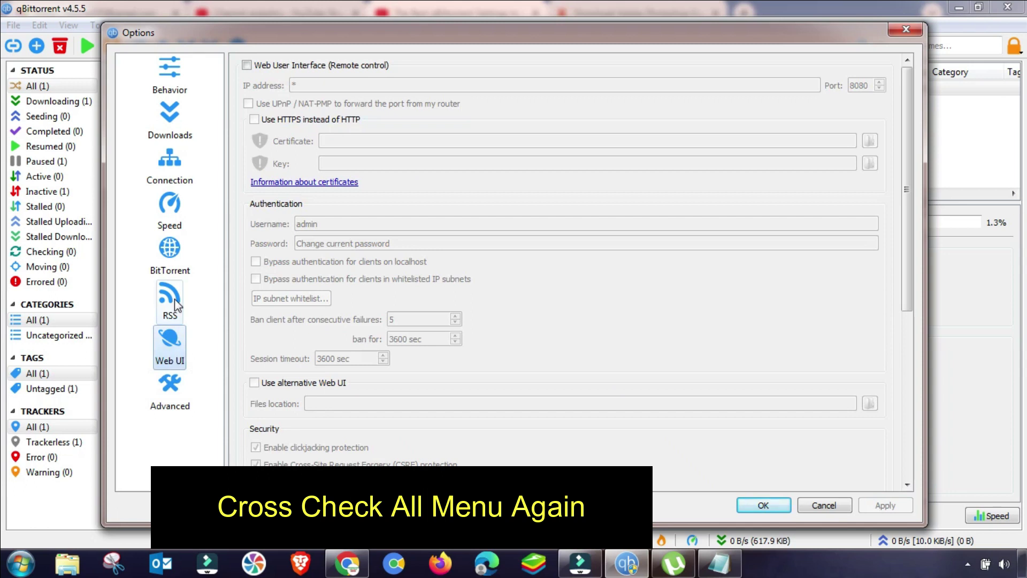
left_click(177, 305)
left_click(171, 263)
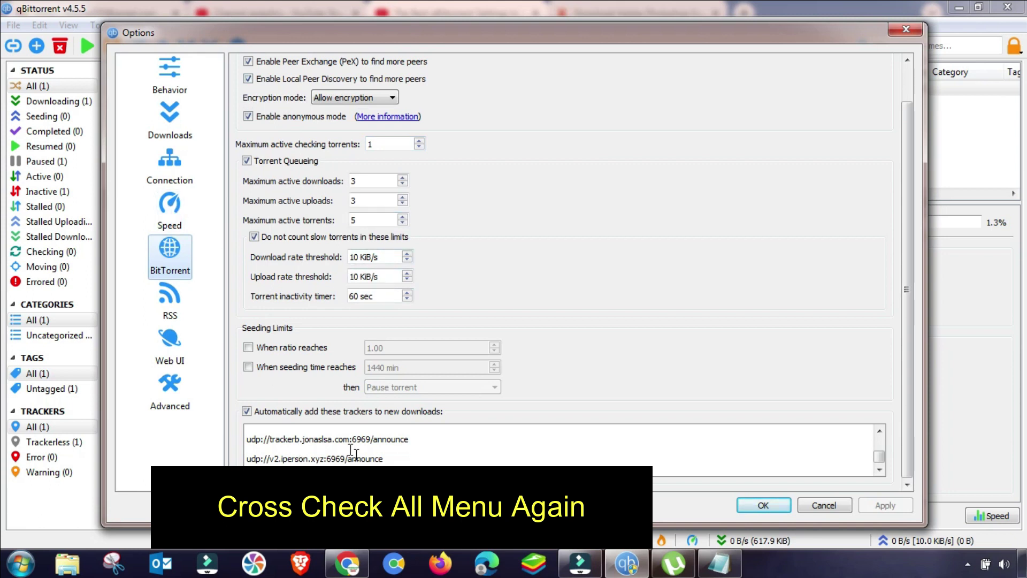
left_click(169, 212)
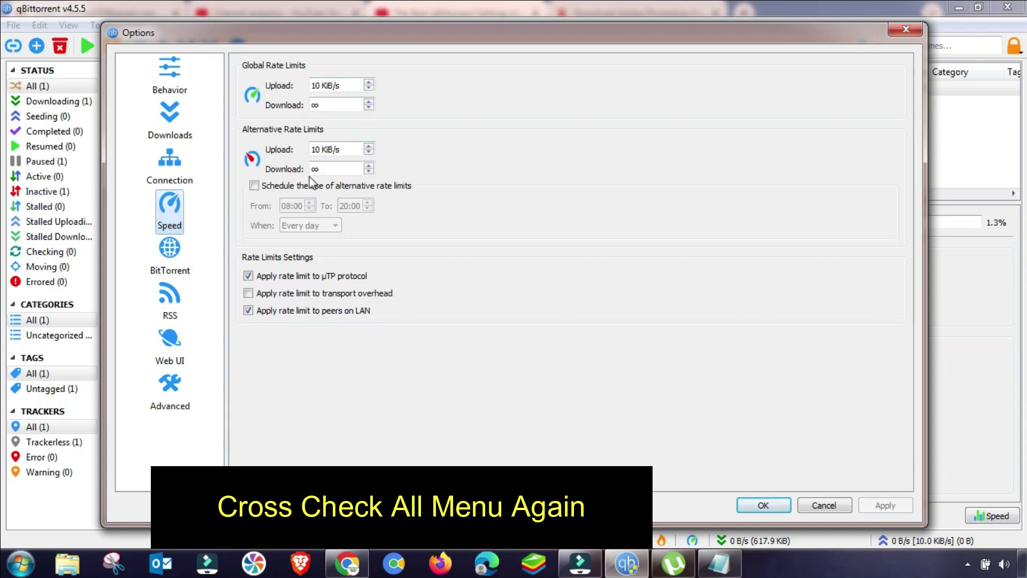
left_click(178, 170)
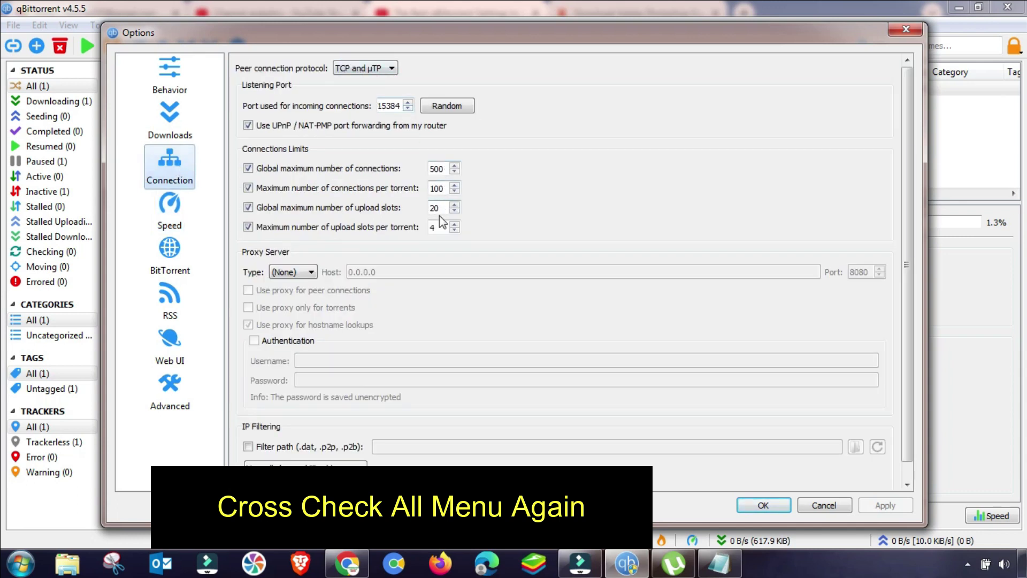
left_click(177, 139)
left_click(255, 101)
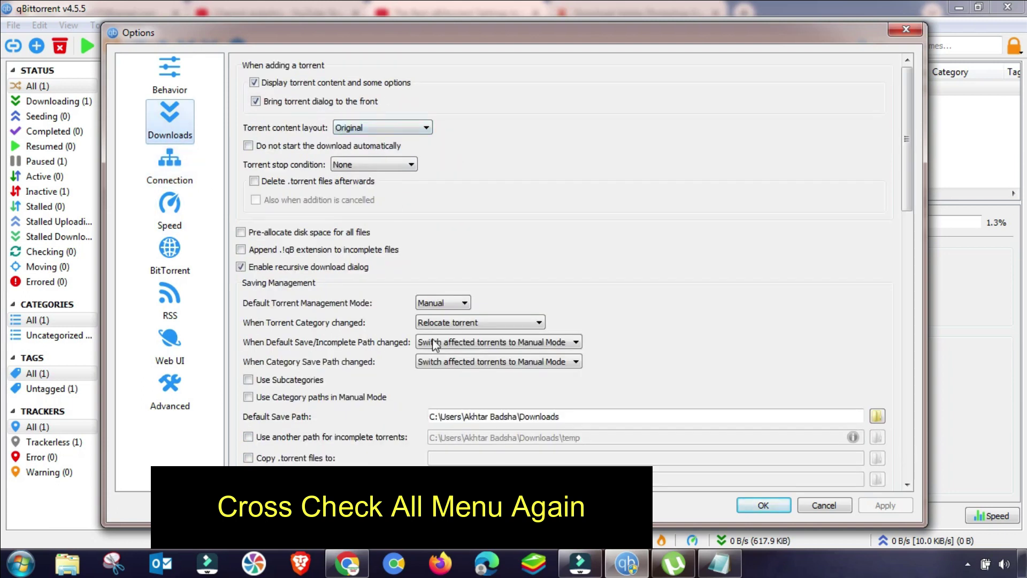
scroll(314, 356, "down", 5)
scroll(314, 356, "up", 5)
left_click(187, 76)
scroll(393, 296, "down", 5)
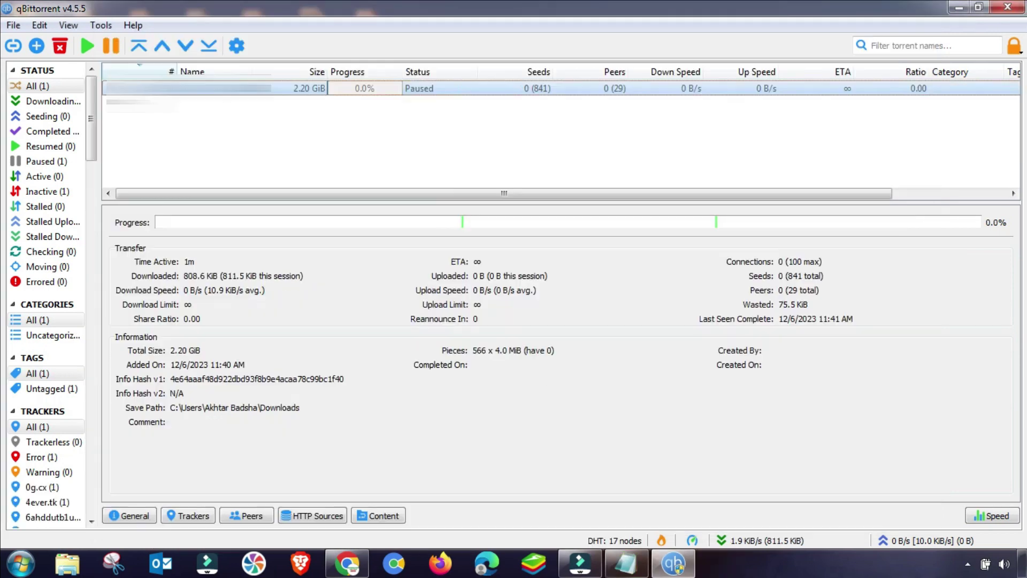
Resume the paused 2.20 GiB torrent in the transfer list.
right_click(249, 89)
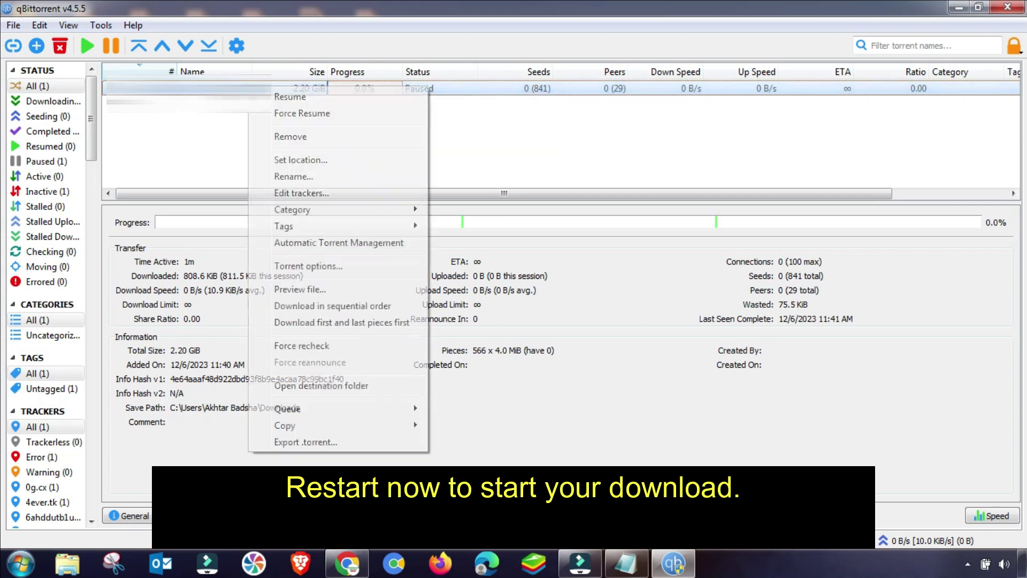
left_click(289, 99)
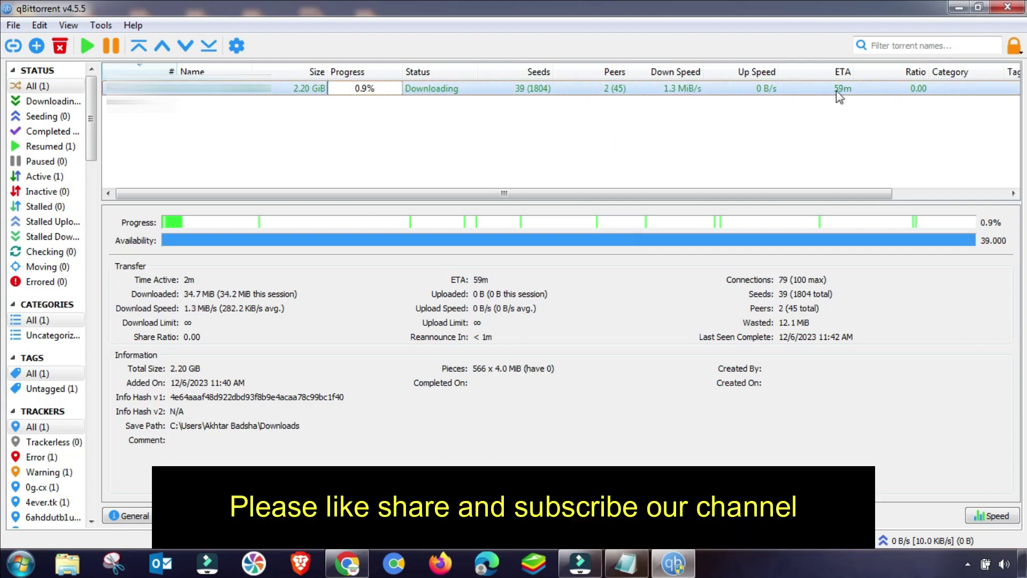
right_click(653, 92)
key("Escape")
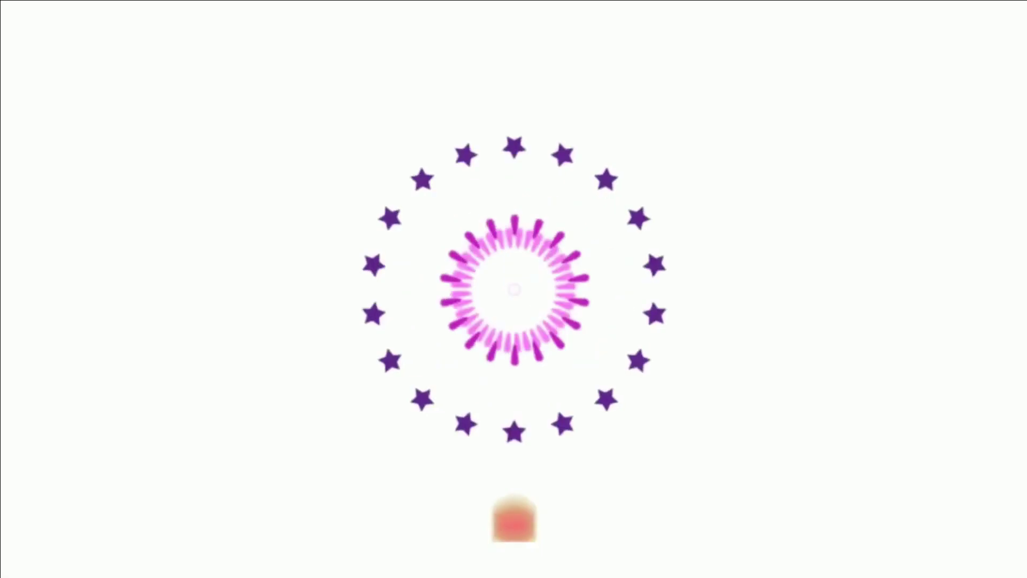